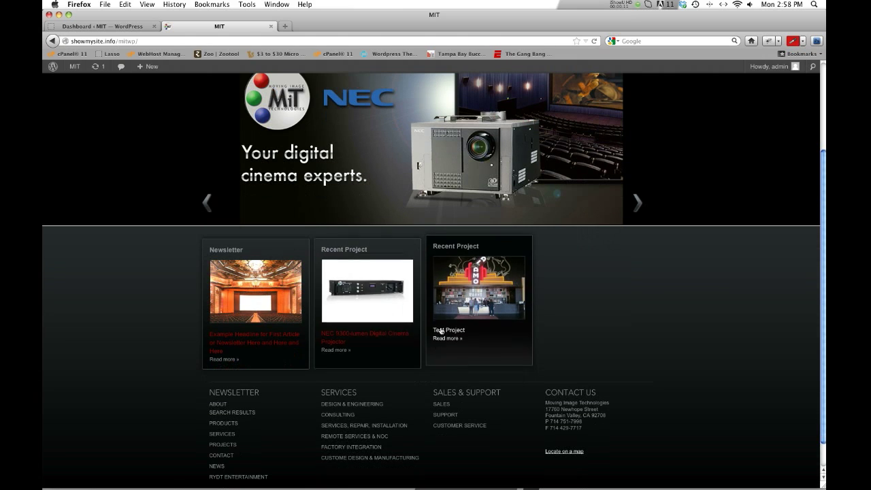
{"action": "scroll", "coordinate": [215, 327], "scroll_direction": "down", "scroll_amount": 1}
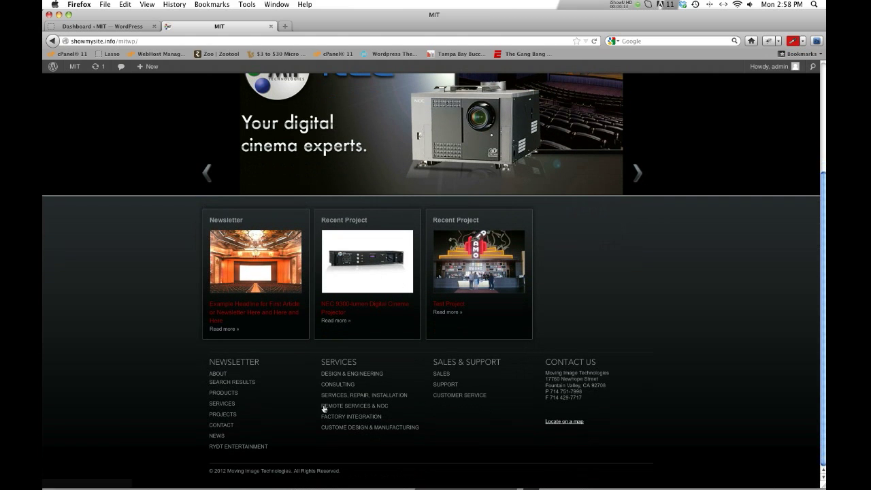
{"action": "scroll", "coordinate": [537, 388], "scroll_direction": "up", "scroll_amount": 3}
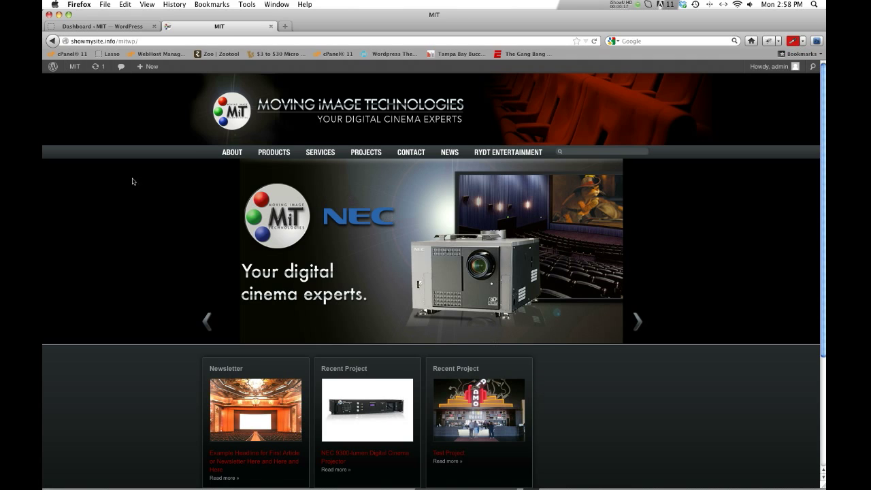
Step: Return to the site's admin dashboard and start a new page titled "MIT Rocks"
{"action": "left_click", "coordinate": [105, 26]}
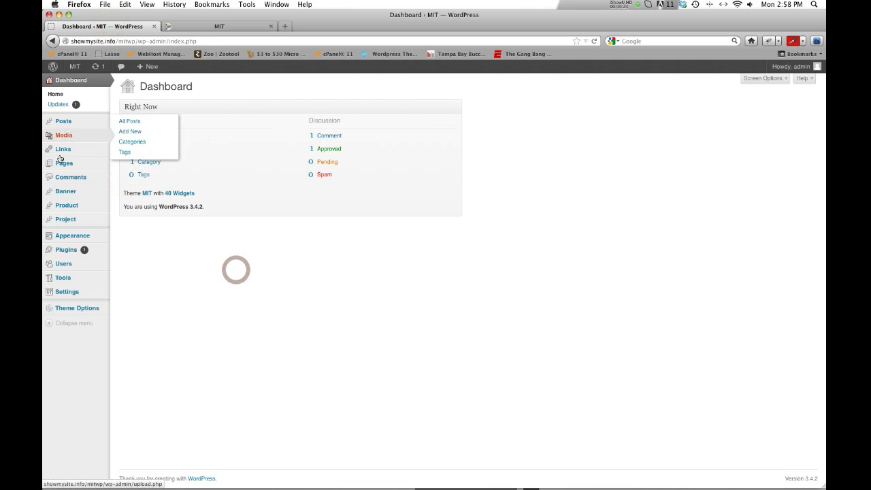
{"action": "mouse_move", "coordinate": [59, 164]}
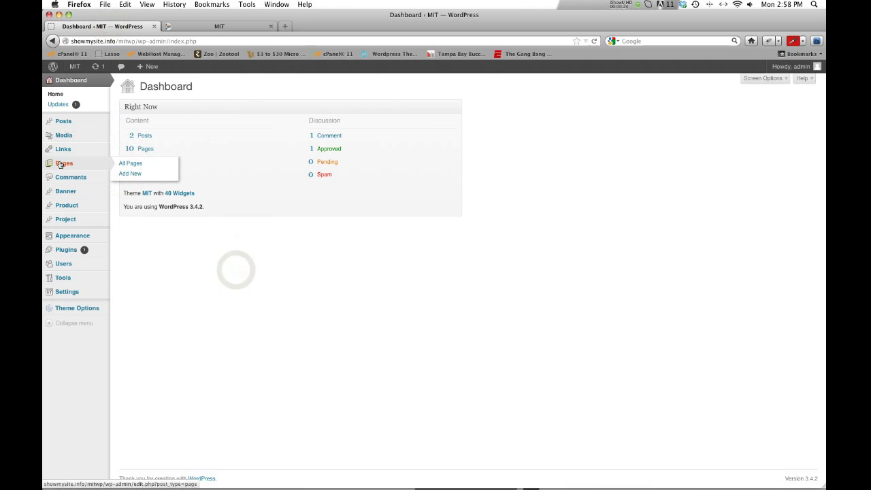
{"action": "left_click", "coordinate": [129, 173]}
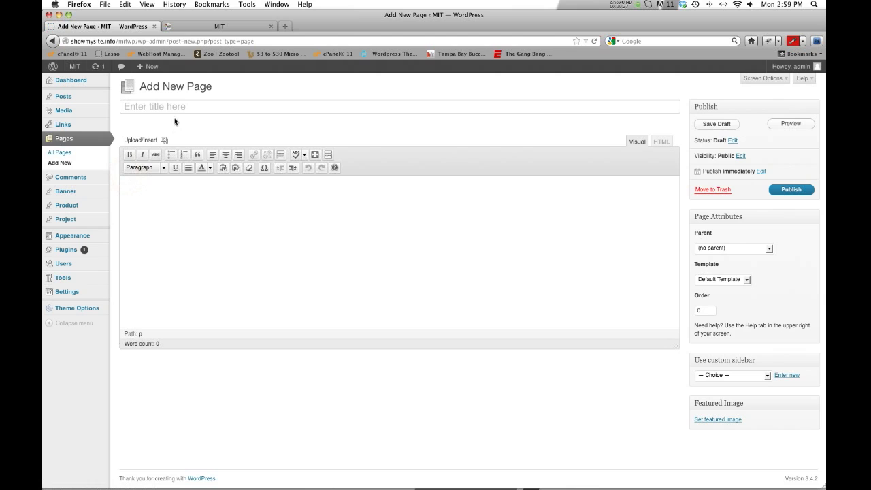
{"action": "type", "text": "MIT Rocks"}
Step: Fill the page body with the two Lorem ipsum paragraphs inserted twice, and publish the page
{"action": "key", "text": "super+Tab"}
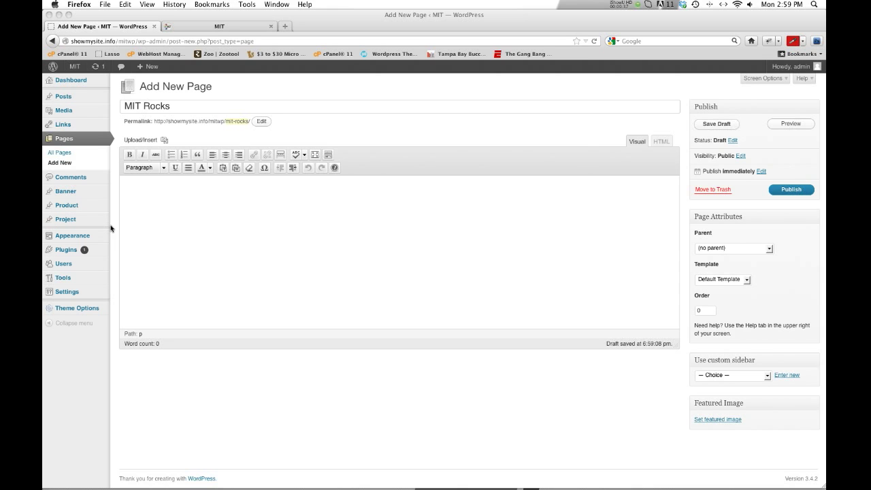
{"action": "left_click", "coordinate": [211, 222]}
{"action": "type", "text": "Lorem ipsum dolor sit amet, consectetur adipiscing elit. Nullam feugiat metus id augue pretium iaculis. Pellentesque non nisl libero. In pulvinar, lorem nec gravida porta, ligula leo consequat ante, eget malesuada libero felis sit amet ipsum. Fusce rutrum faucibus ultrices. Duis condimentum fringilla felis sollicitudin semper. Sed suscipit porta nisl, id adipiscing enim mattis ac. Nullam eget erat in augue fringilla suscipit at in massa. Sed sollicitudin libero ut leo iaculis et feugiat lectus rutrum. Ut convallis luctus lacinia. Nunc eget leo a libero fringilla tincidunt.  Sed consequat tincidunt viverra. Pellentesque at massa vel quam faucibus placerat. Donec sagittis ultrices nulla quis varius. Maecenas lobortis tempus feugiat. Donec tortor felis, tincidunt eget tristique eu, tincidunt quis justo. Phasellus et ante eget orci convallis ultrices ut vel libero. Fusce quis risus velit, ut scelerisque enim. Vestibulum ante ipsum primis in faucibus orci luctus et ultrices posuere cubilia Curae; Phasellus tellus metus, scelerisque a faucibus condimentum, pretium eu ligula. In rhoncus velit sed purus interdum et tempor justo sodales. In sit amet nunc interdum neque pellentesque cursus id id turpis. Curabitur id diam at justo convallis lobortis et nec neque."}
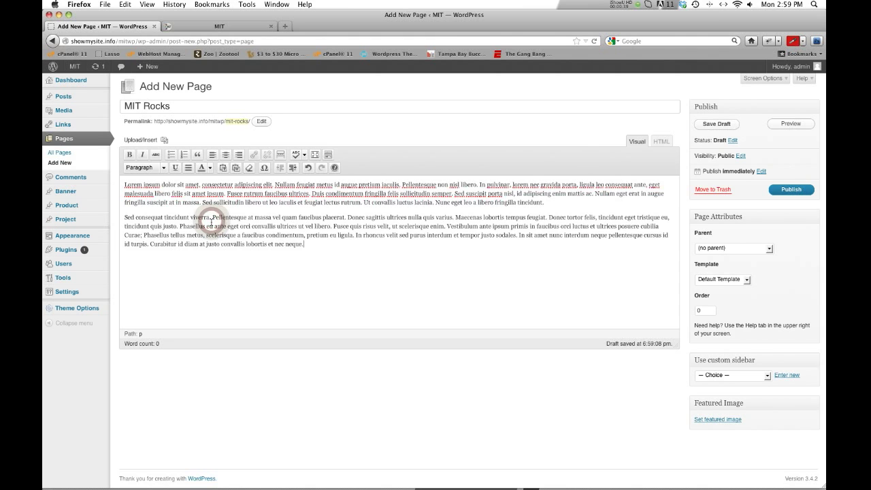
{"action": "type", "text": "Lorem ipsum dolor sit amet, consectetur adipiscing elit. Nullam feugiat metus id augue pretium iaculis. Pellentesque non nisl libero. In pulvinar, lorem nec gravida porta, ligula leo consequat ante, eget malesuada libero felis sit amet ipsum. Fusce rutrum faucibus ultrices. Duis condimentum fringilla felis sollicitudin semper. Sed suscipit porta nisl, id adipiscing enim mattis ac. Nullam eget erat in augue fringilla suscipit at in massa. Sed sollicitudin libero ut leo iaculis et feugiat lectus rutrum. Ut convallis luctus lacinia. Nunc eget leo a libero fringilla tincidunt.\\nSed consequat tincidunt viverra. Pellentesque at massa vel quam faucibus placerat. Donec sagittis ultrices nulla quis varius. Maecenas lobortis tempus feugiat. Donec tortor felis, tincidunt eget tristique eu, tincidunt quis justo. Phasellus eu ante eget orci convallis ultrices ut vel libero. Fusce quis risus velit, ut scelerisque enim. Vestibulum ante ipsum primis in faucibus orci luctus et ultrices posuere cubilia Curae; Phasellus tellus metus, scelerisque a faucibus condimentum, pretium eu ligula. In rhoncus velit sed purus interdum et tempor justo sodales. In sit amet nunc interdum neque pellentesque cursus id id turpis. Curabitur id diam at justo convallis lobortis et nec neque."}
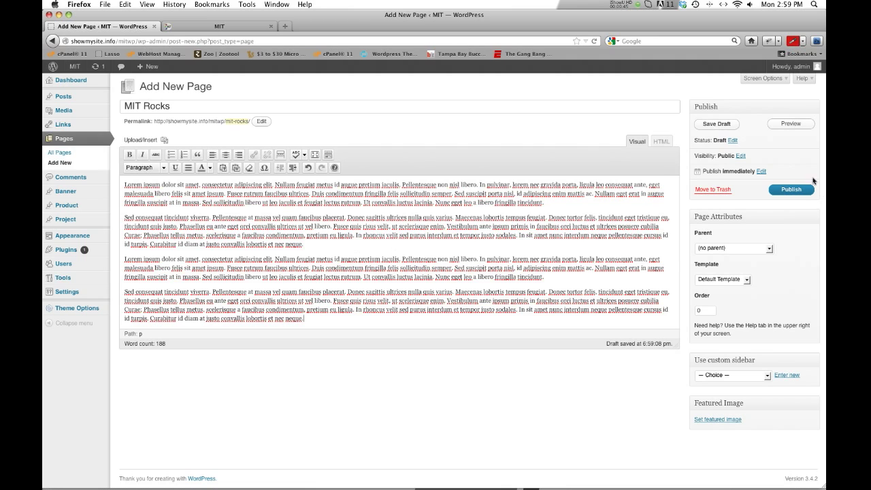
{"action": "left_click", "coordinate": [782, 188]}
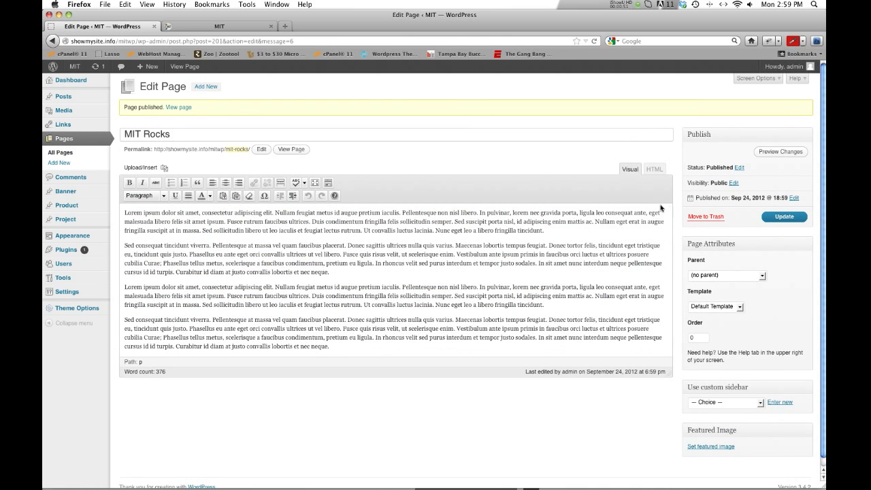
Step: Check the live site's navigation and view the published MIT Rocks page
{"action": "left_click", "coordinate": [204, 26]}
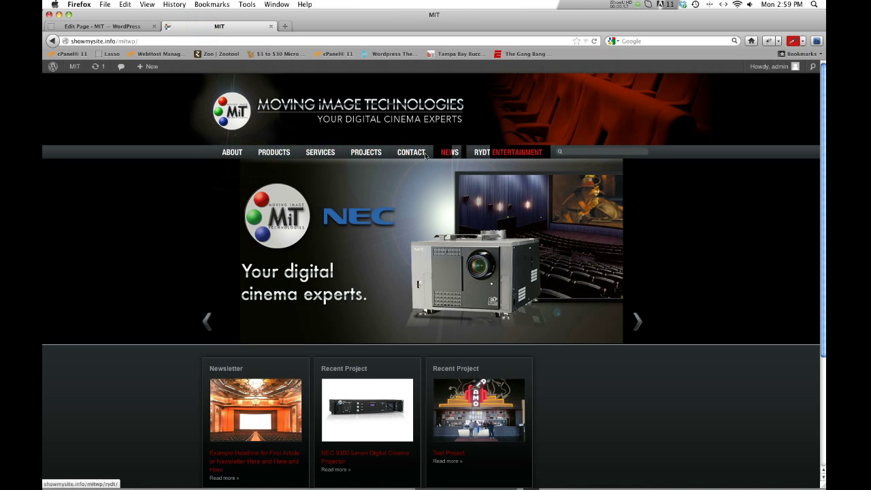
{"action": "left_click", "coordinate": [104, 29]}
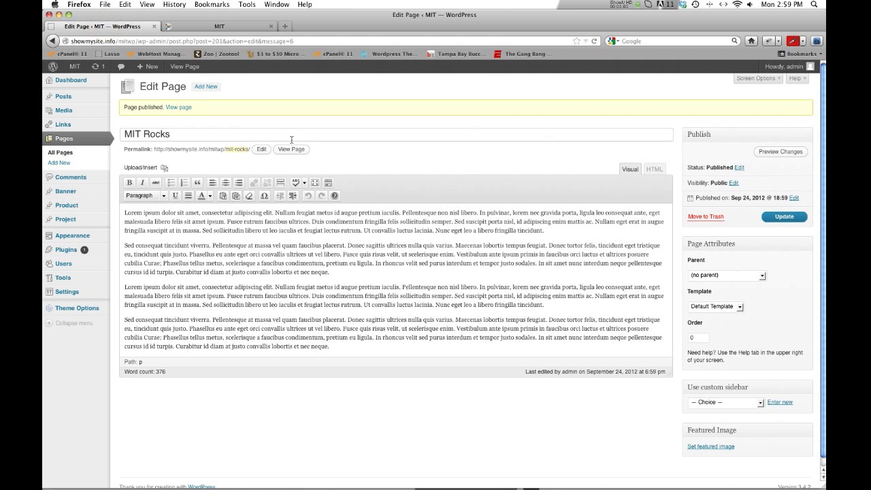
{"action": "left_click", "coordinate": [474, 148]}
{"action": "left_click", "coordinate": [292, 149]}
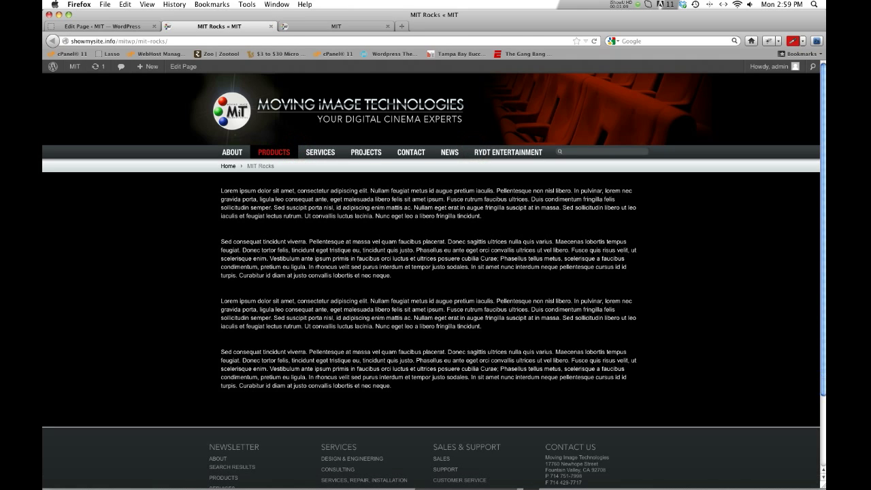
Step: Return to the page editor, show the Custom Fields section through the screen options, and hide it again
{"action": "left_click", "coordinate": [109, 27]}
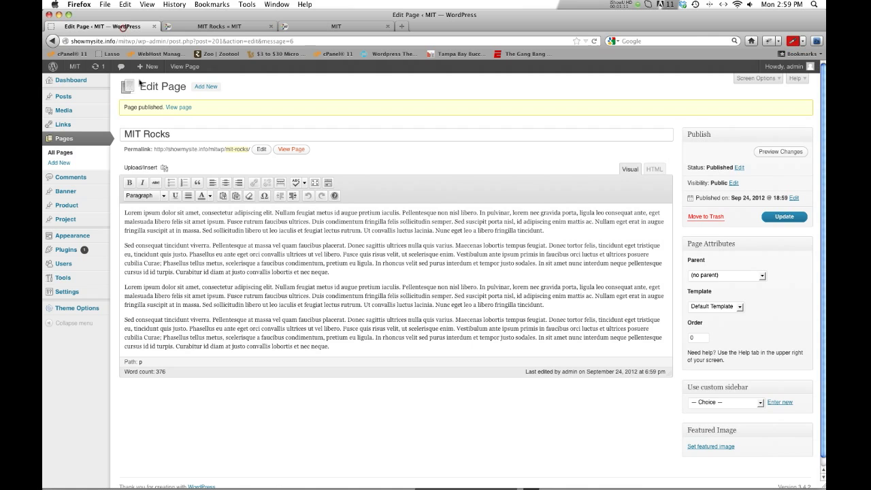
{"action": "scroll", "coordinate": [473, 317], "scroll_direction": "down", "scroll_amount": 1}
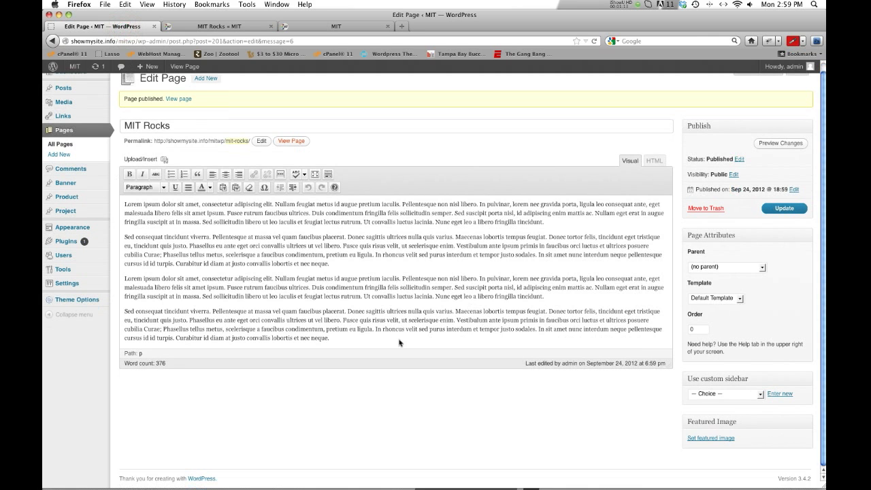
{"action": "scroll", "coordinate": [658, 363], "scroll_direction": "up", "scroll_amount": 1}
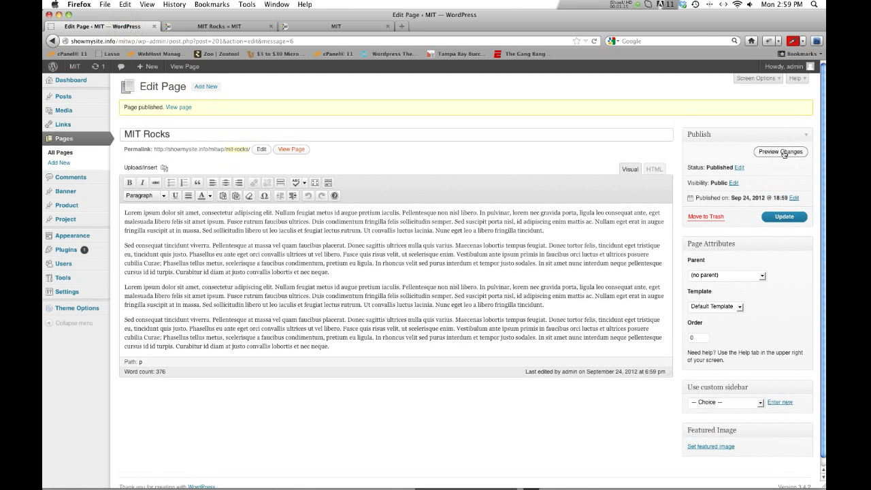
{"action": "left_click", "coordinate": [774, 79]}
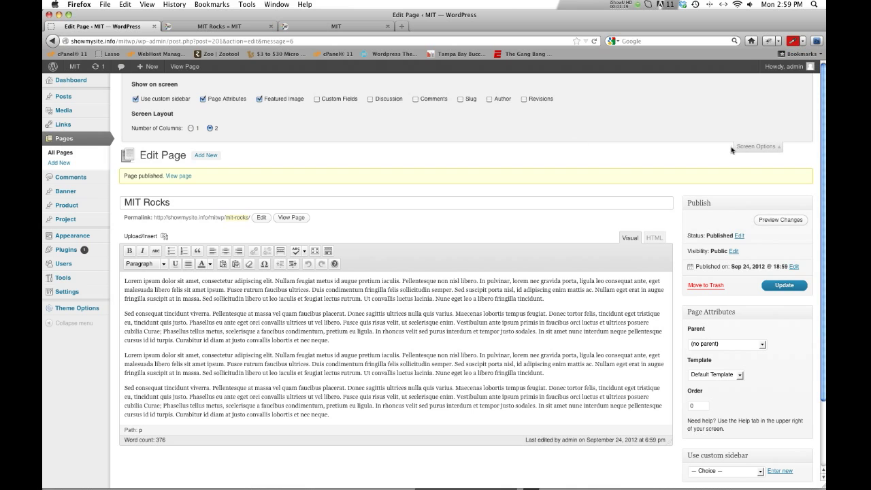
{"action": "left_click", "coordinate": [332, 100]}
{"action": "scroll", "coordinate": [324, 265], "scroll_direction": "down", "scroll_amount": 3}
{"action": "scroll", "coordinate": [324, 270], "scroll_direction": "up", "scroll_amount": 3}
{"action": "left_click", "coordinate": [317, 99]}
{"action": "left_click", "coordinate": [759, 149]}
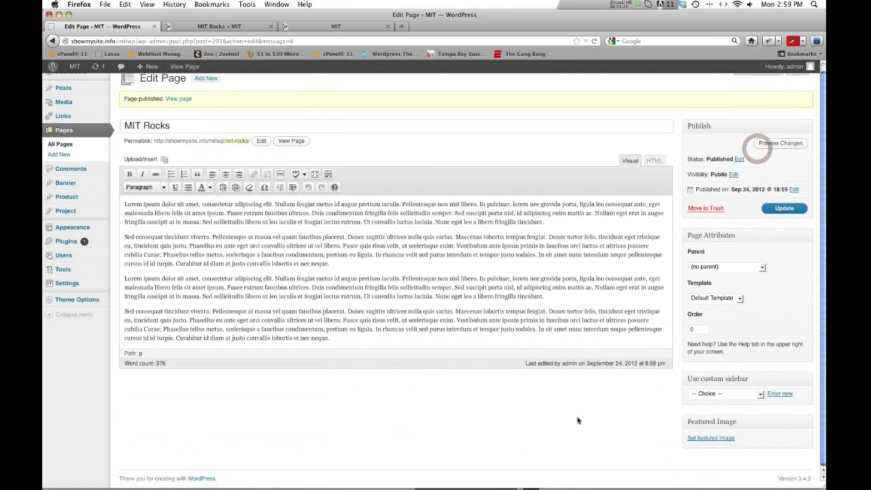
{"action": "left_click", "coordinate": [559, 426]}
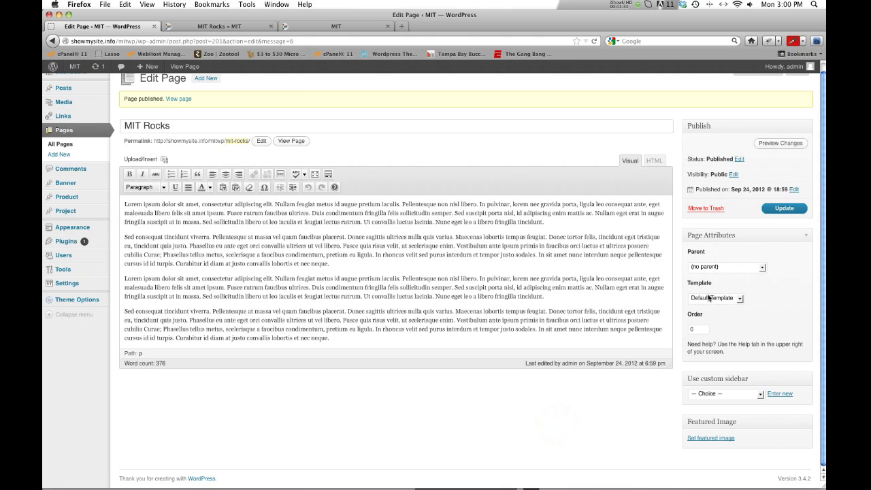
Step: Set the MIT Rocks page's template to Page with Sidebar and update the page
{"action": "left_click", "coordinate": [210, 26]}
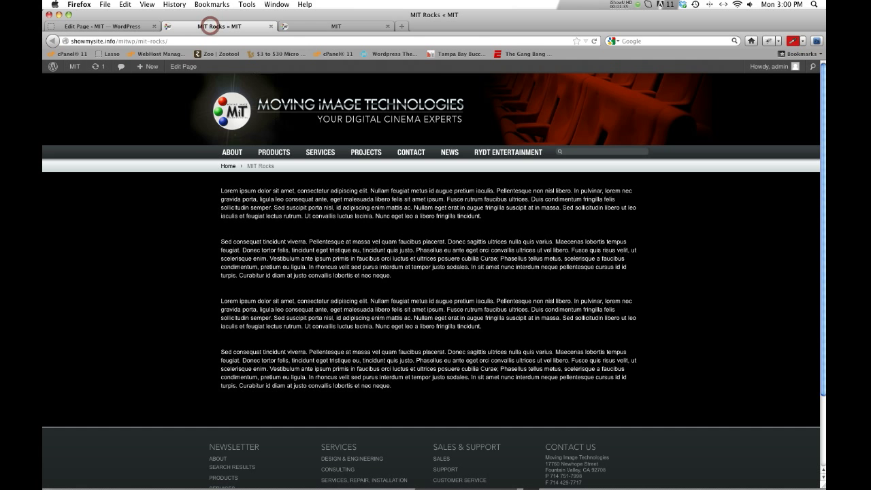
{"action": "left_click", "coordinate": [120, 27]}
{"action": "left_click", "coordinate": [740, 299]}
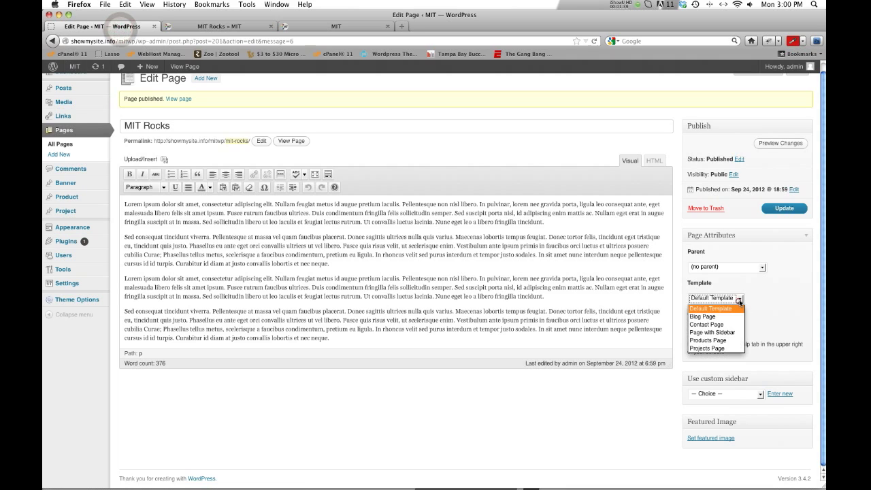
{"action": "left_click", "coordinate": [728, 333]}
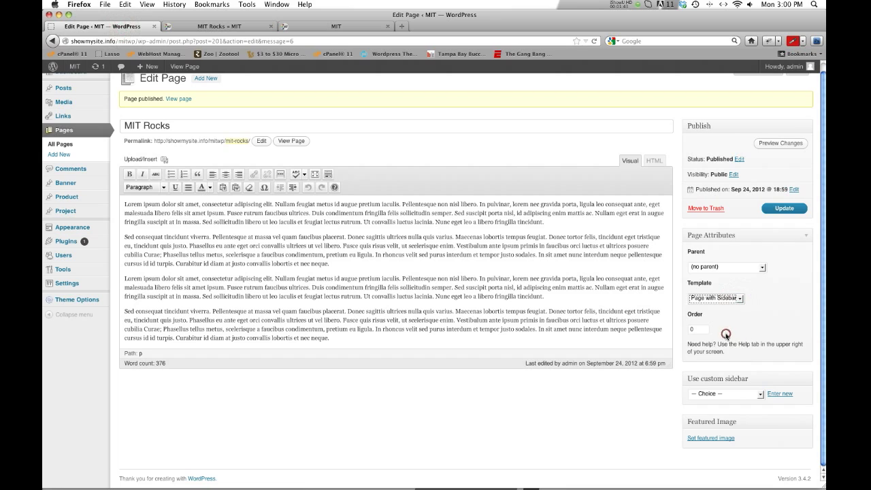
{"action": "left_click", "coordinate": [787, 210]}
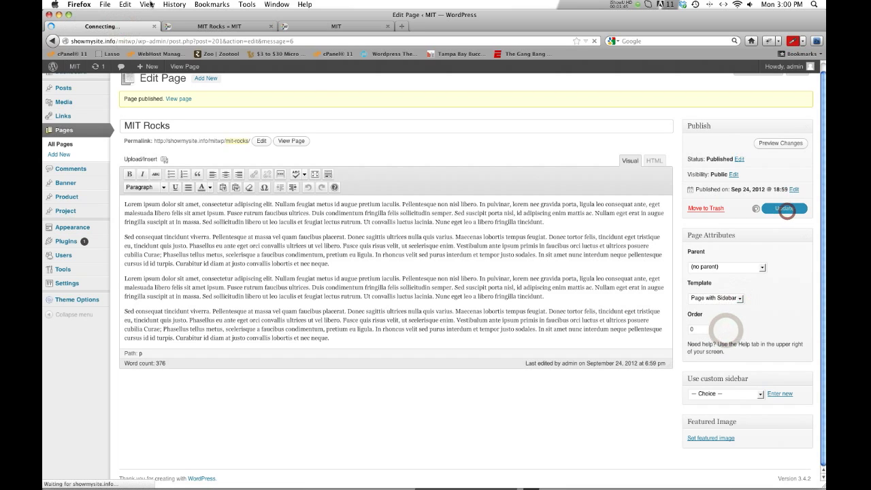
Step: Reload the live MIT Rocks page and examine its layout with the sidebar template
{"action": "left_click", "coordinate": [199, 28]}
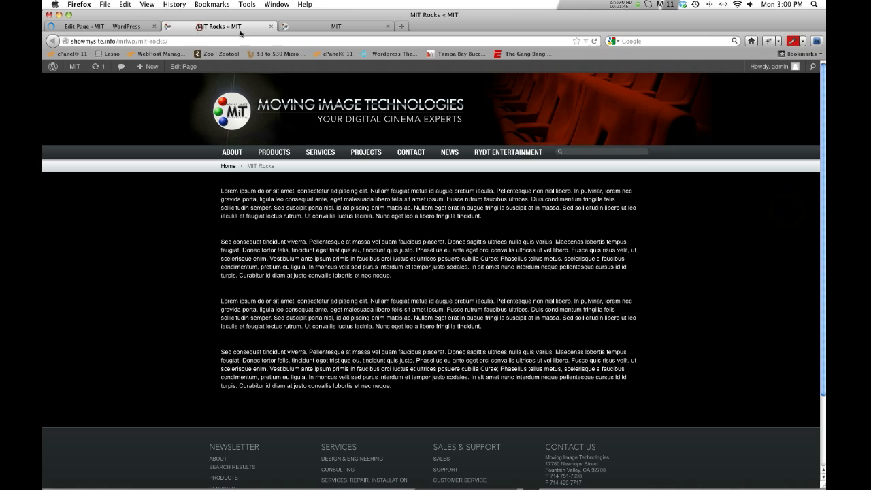
{"action": "left_click", "coordinate": [594, 41]}
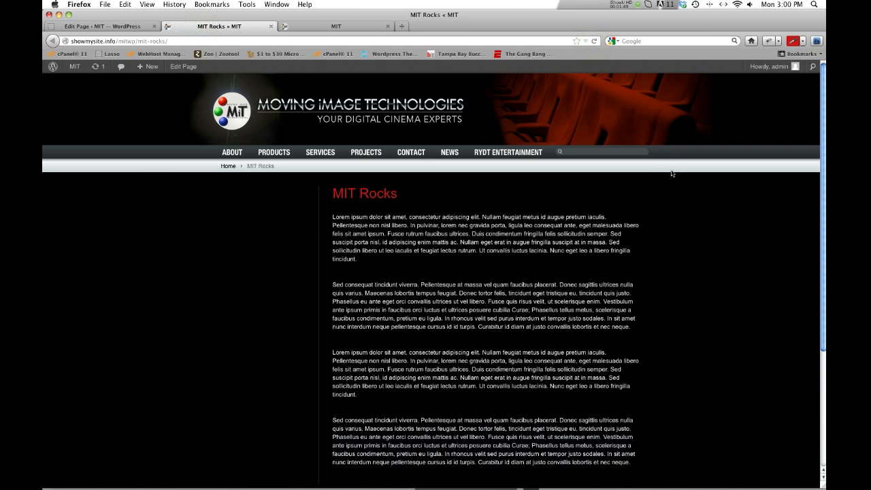
{"action": "scroll", "coordinate": [228, 212], "scroll_direction": "down", "scroll_amount": 4}
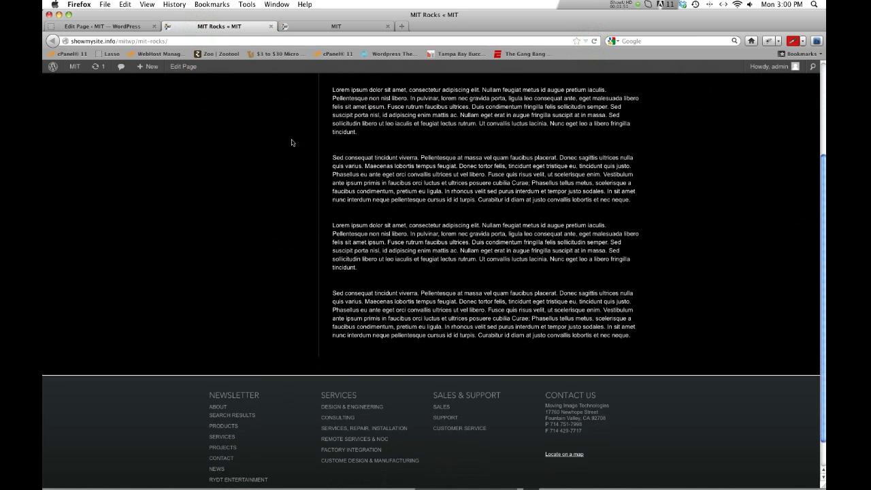
{"action": "scroll", "coordinate": [292, 142], "scroll_direction": "up", "scroll_amount": 4}
Step: Assign the About Us custom sidebar to the MIT Rocks page and update it
{"action": "left_click", "coordinate": [88, 28]}
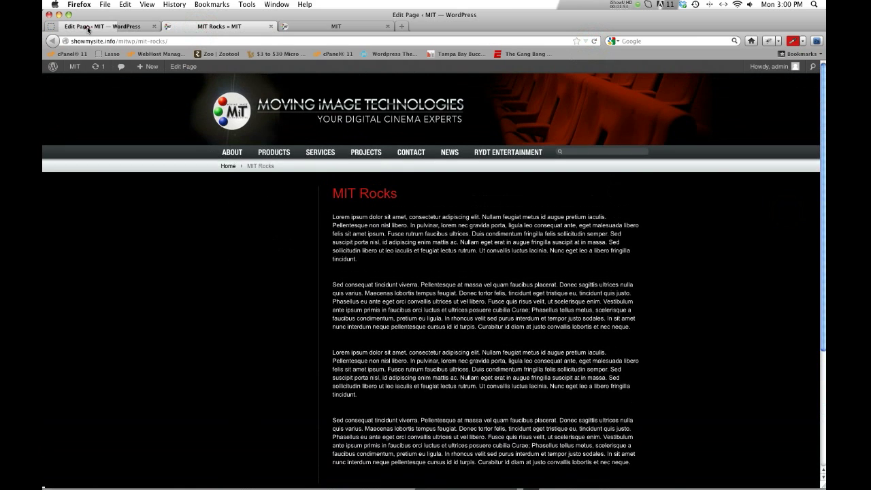
{"action": "left_click", "coordinate": [790, 315]}
{"action": "scroll", "coordinate": [789, 315], "scroll_direction": "down", "scroll_amount": 1}
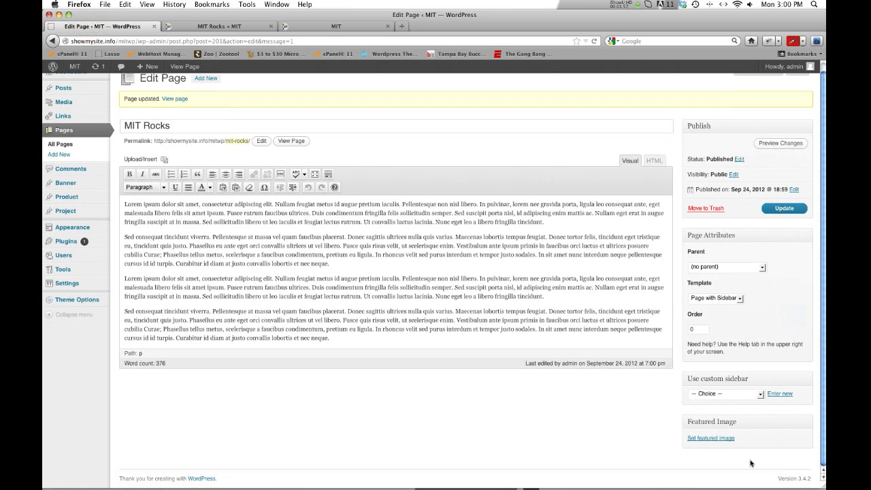
{"action": "left_click", "coordinate": [760, 395]}
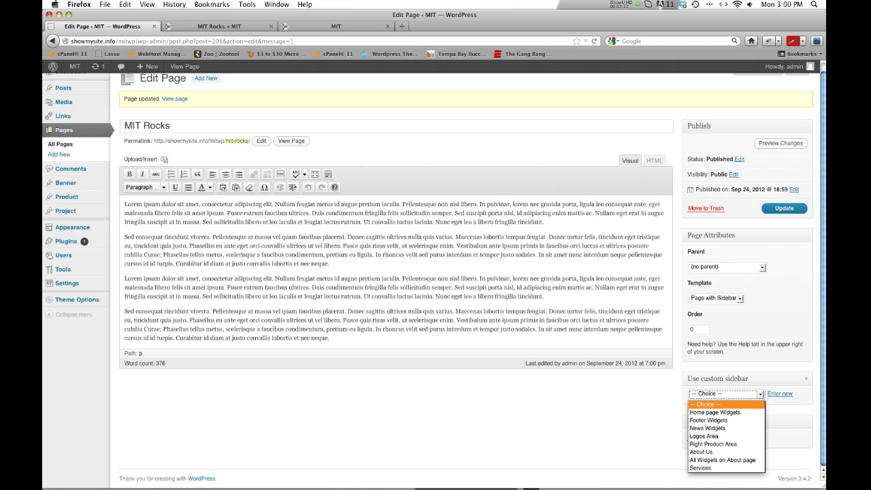
{"action": "left_click", "coordinate": [705, 452]}
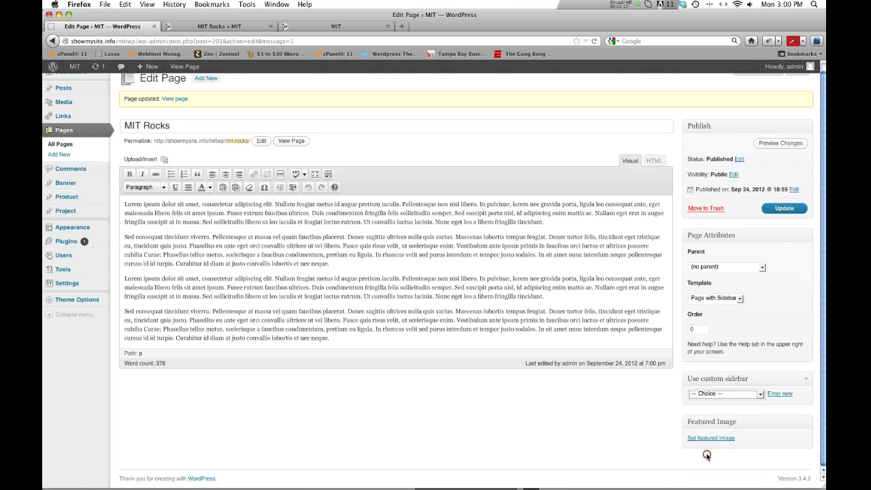
{"action": "left_click", "coordinate": [782, 209]}
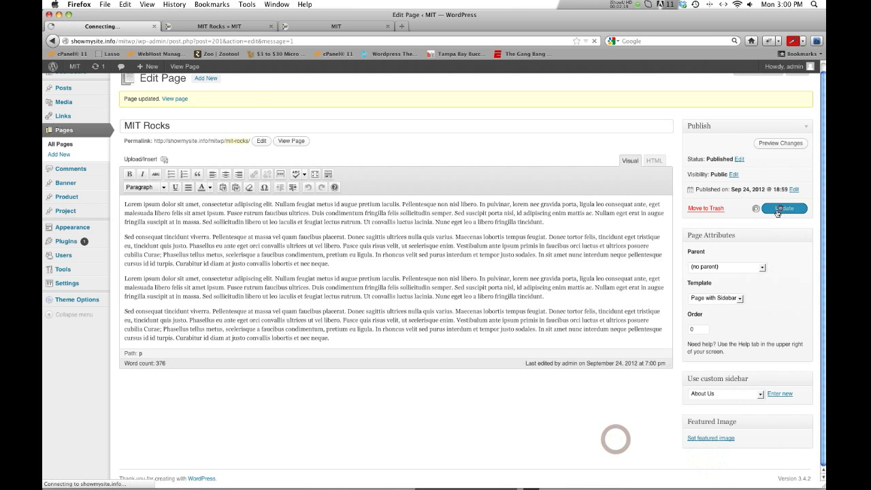
Step: Reload the live MIT Rocks page and examine the links in its sidebar
{"action": "left_click", "coordinate": [207, 27]}
{"action": "left_click", "coordinate": [594, 41]}
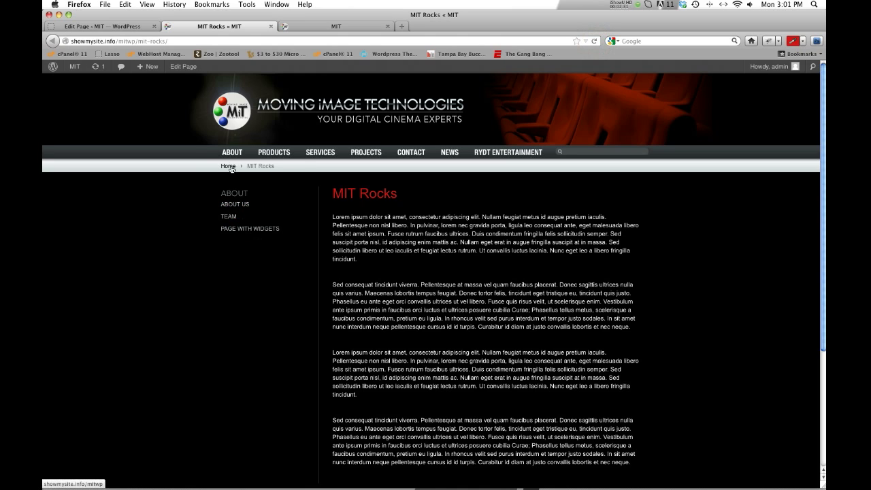
{"action": "mouse_move", "coordinate": [224, 156]}
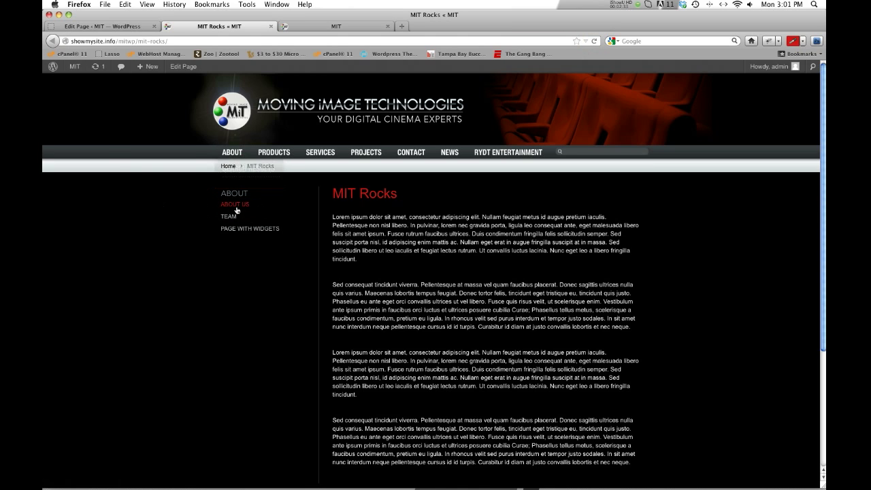
Step: Return to the page editor and review the available custom sidebar choices
{"action": "left_click", "coordinate": [125, 26]}
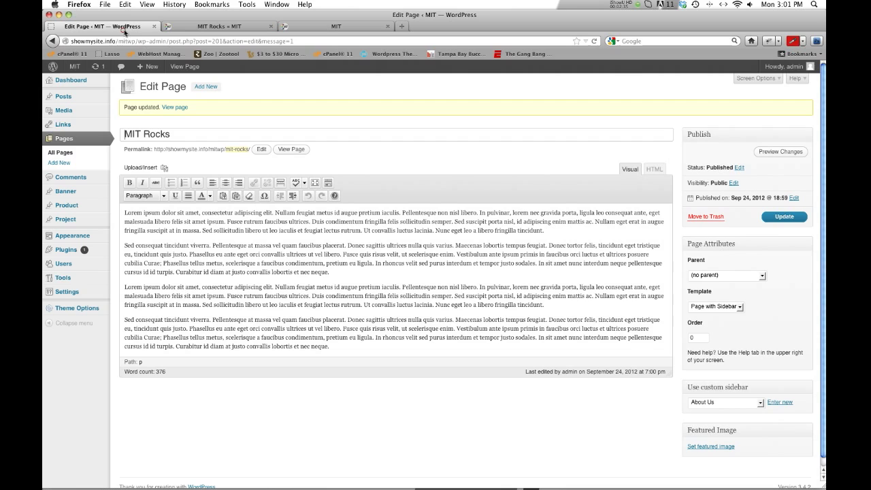
{"action": "left_click", "coordinate": [759, 402]}
{"action": "left_click", "coordinate": [651, 442]}
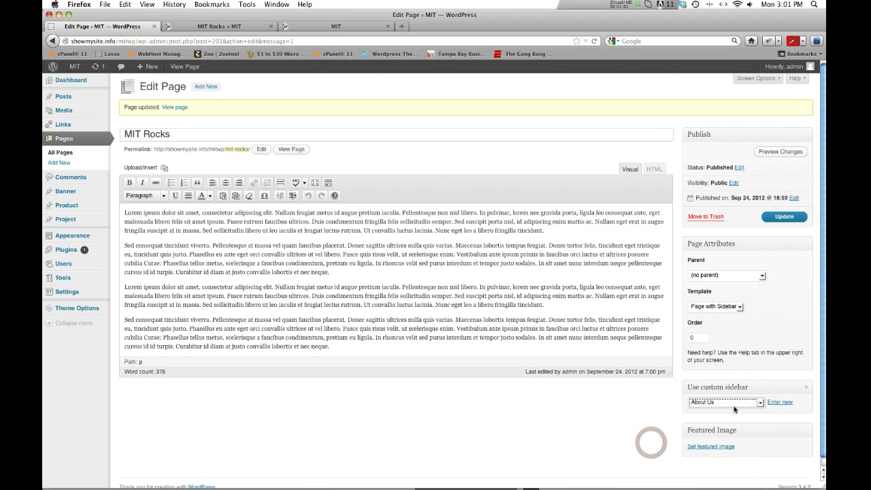
{"action": "left_click", "coordinate": [758, 402]}
{"action": "left_click", "coordinate": [754, 403]}
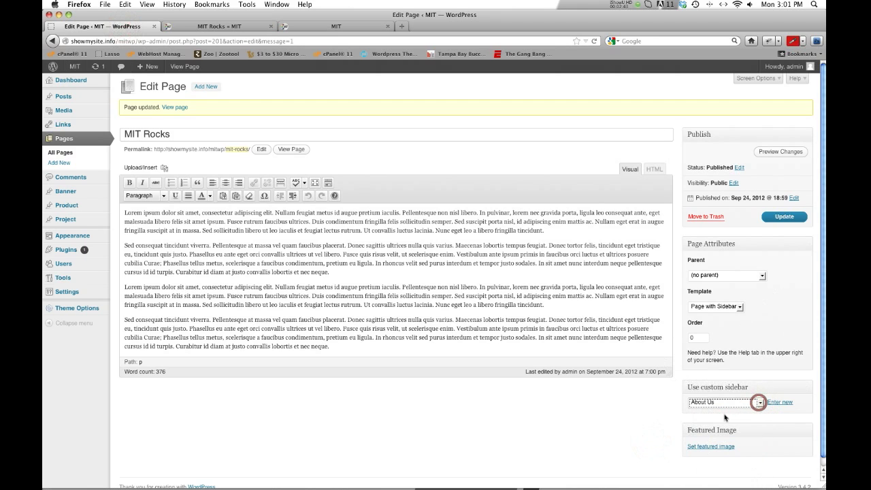
Step: Switch the MIT Rocks page's template to Default Template and update the page
{"action": "left_click", "coordinate": [604, 414]}
{"action": "left_click", "coordinate": [739, 306]}
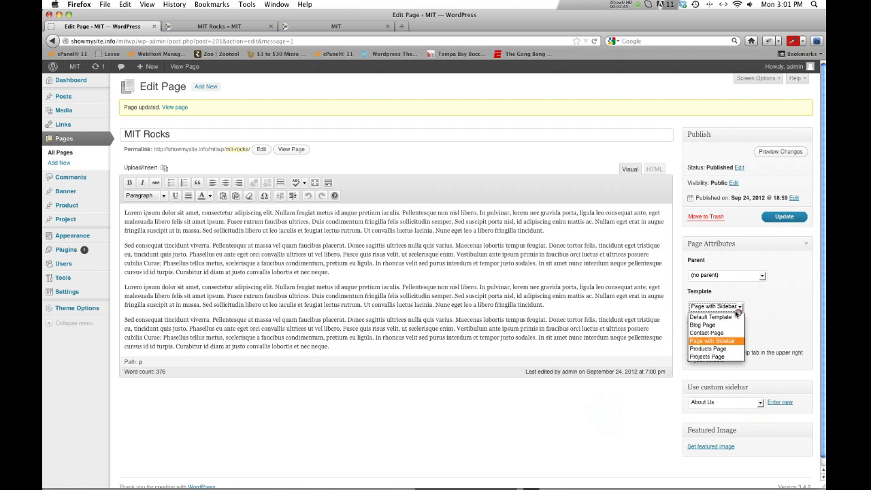
{"action": "left_click", "coordinate": [723, 315]}
{"action": "left_click", "coordinate": [771, 219]}
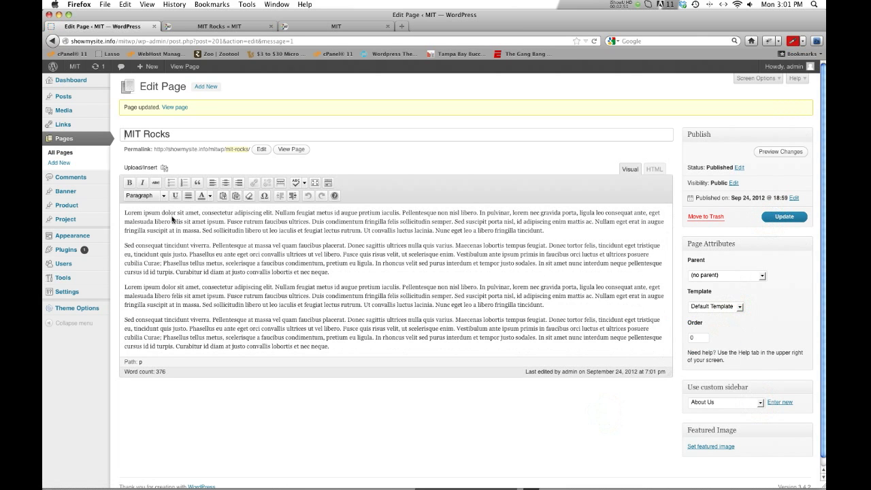
{"action": "left_click", "coordinate": [125, 213]}
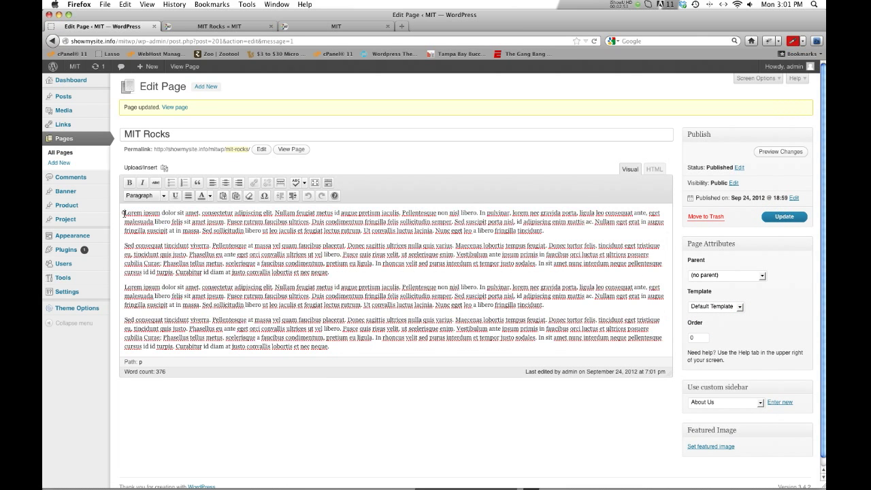
{"action": "left_click", "coordinate": [164, 168]}
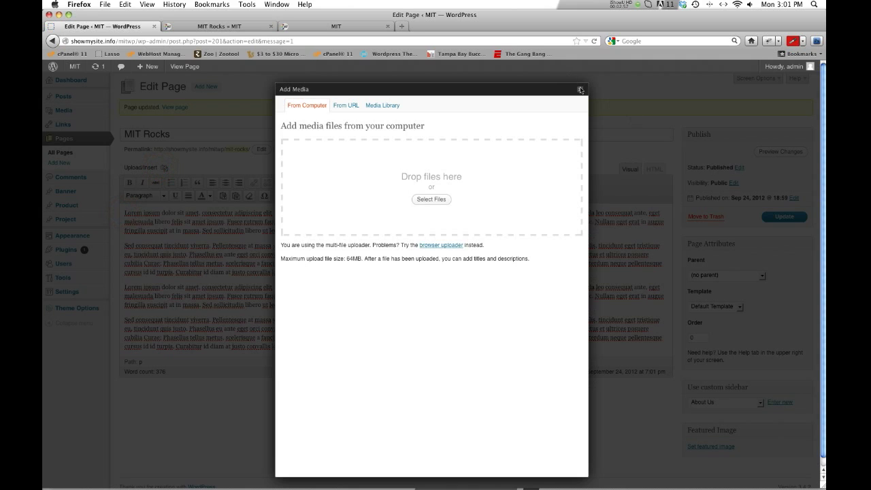
{"action": "left_click", "coordinate": [580, 90]}
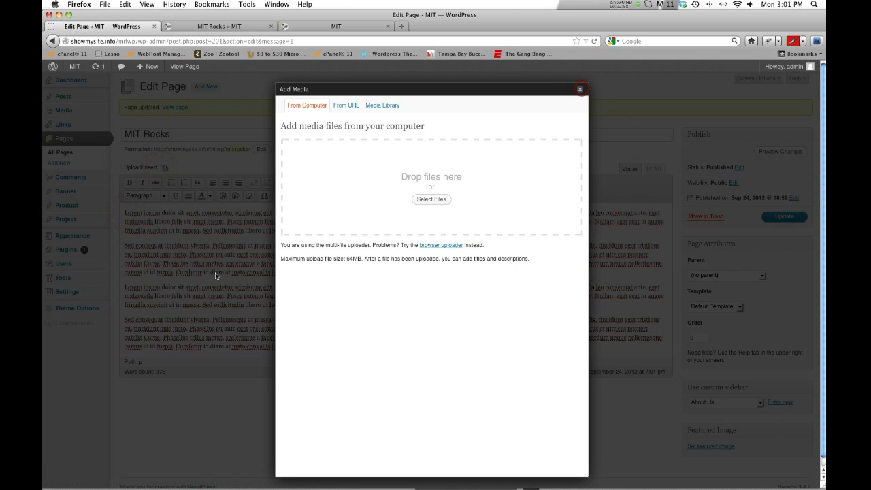
{"action": "left_click", "coordinate": [579, 89]}
Step: Place the cursor before the first paragraph and browse the existing media library images through to page 4
{"action": "left_click", "coordinate": [212, 256]}
{"action": "left_click", "coordinate": [126, 244]}
{"action": "left_click", "coordinate": [123, 212]}
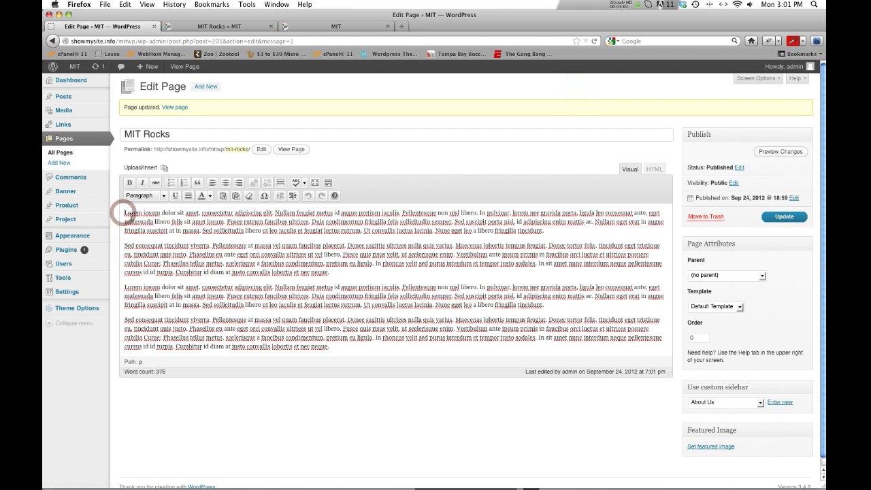
{"action": "left_click_drag", "start_coordinate": [123, 213], "coordinate": [142, 213]}
{"action": "left_click", "coordinate": [123, 213]}
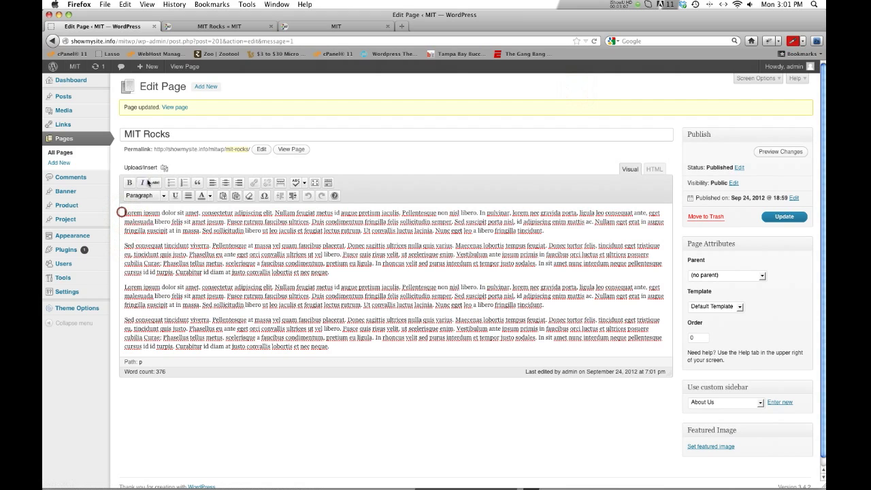
{"action": "left_click", "coordinate": [163, 168]}
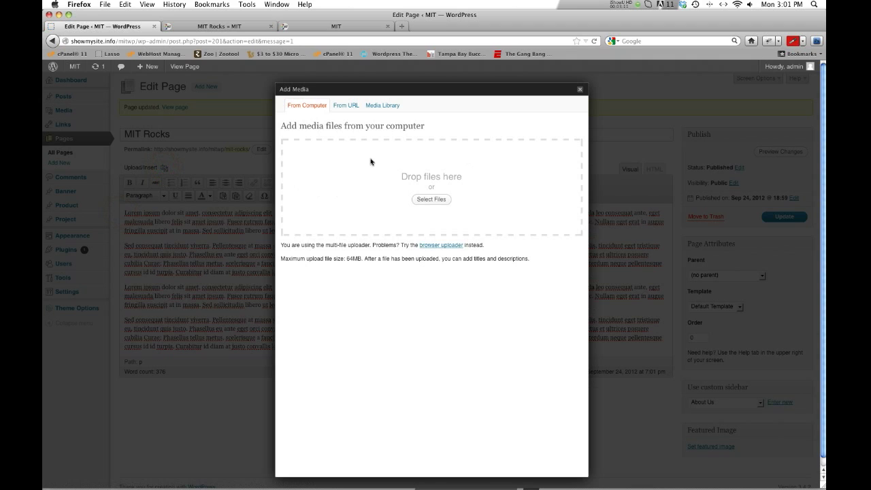
{"action": "left_click", "coordinate": [389, 107]}
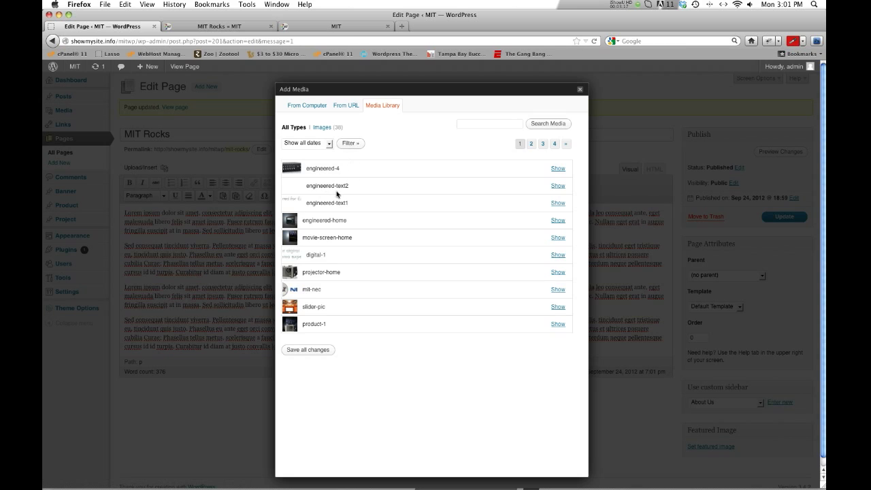
{"action": "left_click", "coordinate": [531, 144]}
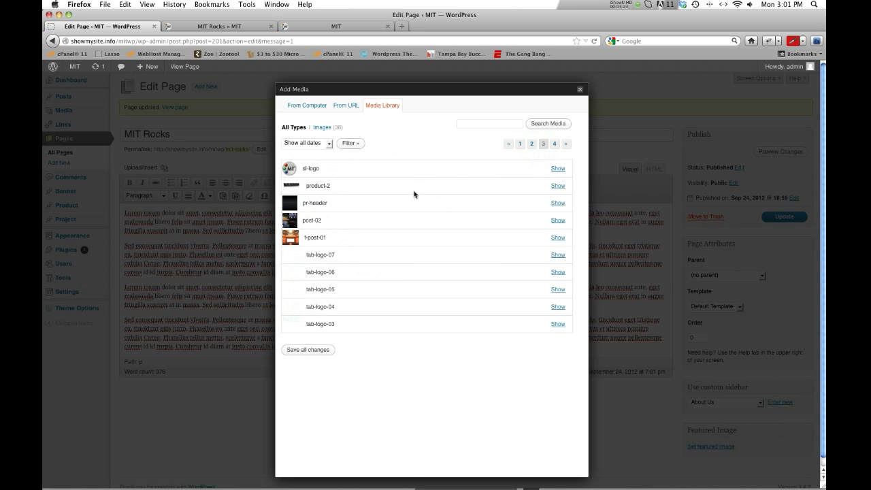
{"action": "left_click", "coordinate": [554, 144]}
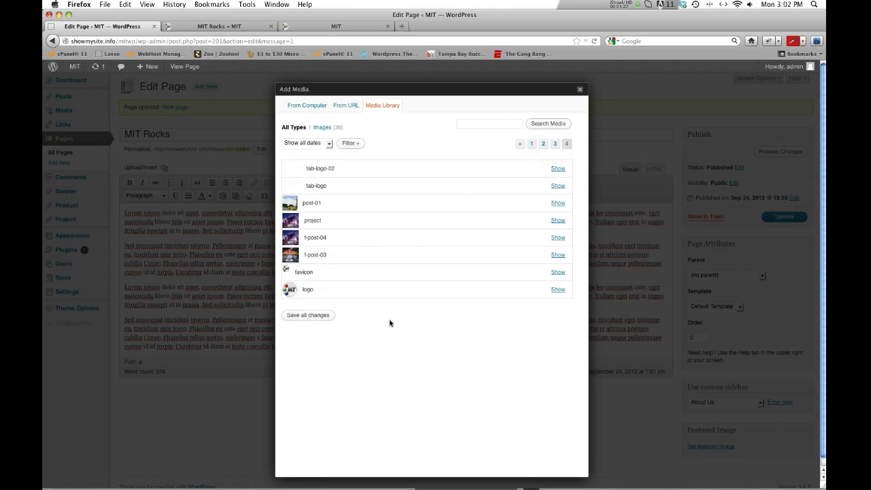
Step: Insert the f-post-04 image from the media library into the page with left alignment at full size
{"action": "left_click", "coordinate": [557, 237]}
{"action": "scroll", "coordinate": [476, 229], "scroll_direction": "down", "scroll_amount": 5}
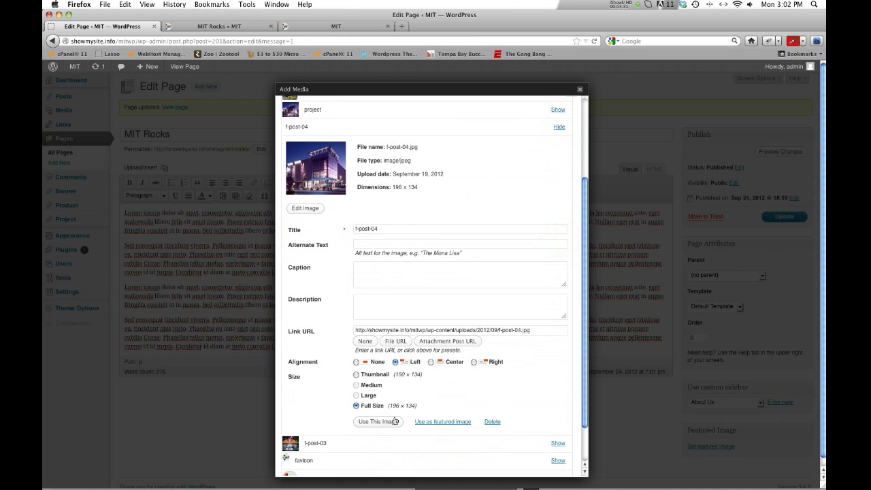
{"action": "scroll", "coordinate": [411, 365], "scroll_direction": "up", "scroll_amount": 2}
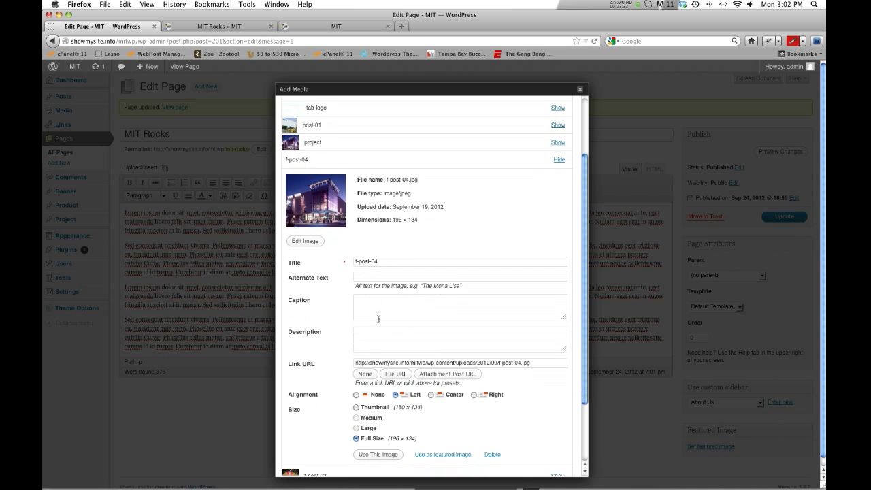
{"action": "scroll", "coordinate": [382, 326], "scroll_direction": "down", "scroll_amount": 2}
{"action": "scroll", "coordinate": [390, 269], "scroll_direction": "down", "scroll_amount": 1}
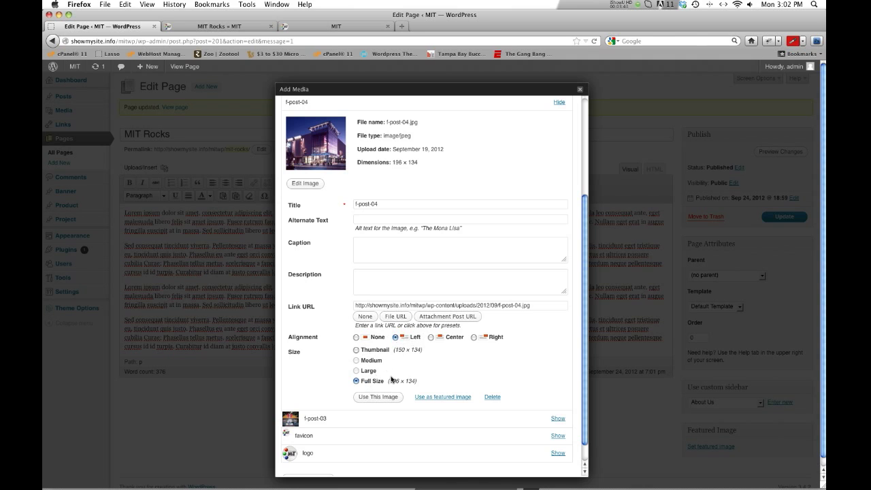
{"action": "scroll", "coordinate": [449, 317], "scroll_direction": "down", "scroll_amount": 1}
{"action": "left_click", "coordinate": [381, 376]}
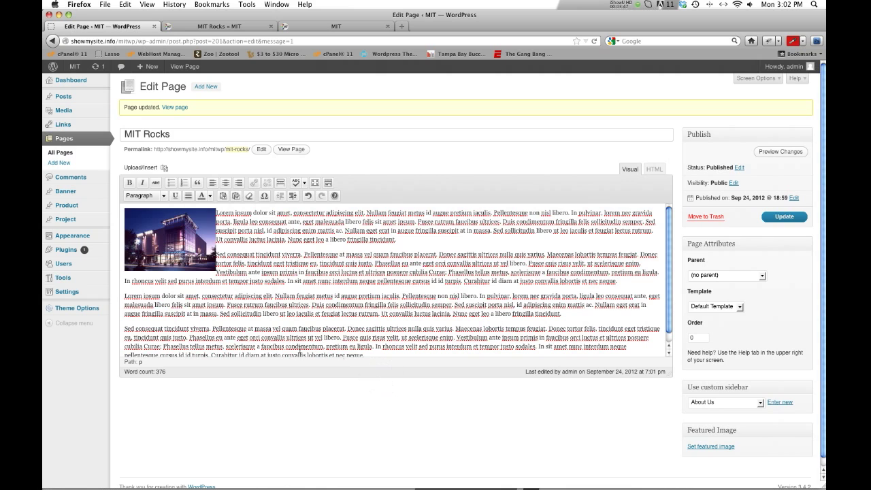
Step: Update the MIT Rocks page and reload its live version to check the inserted image
{"action": "left_click", "coordinate": [777, 218]}
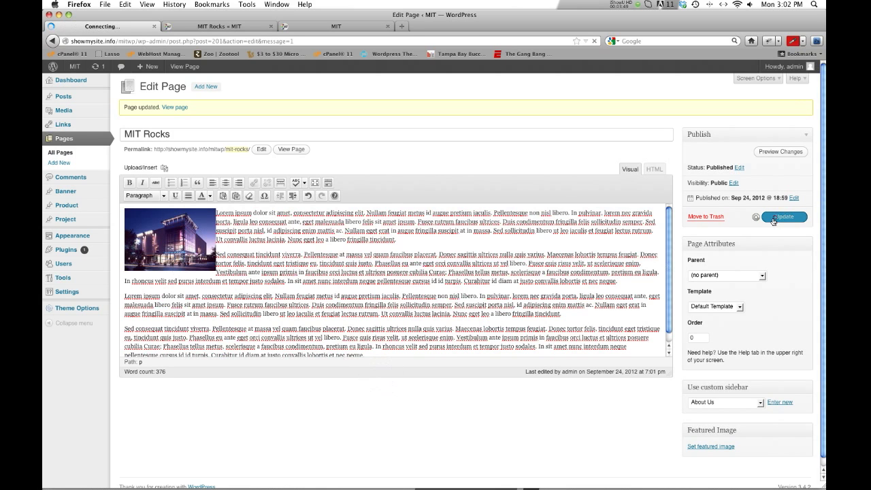
{"action": "left_click", "coordinate": [228, 27]}
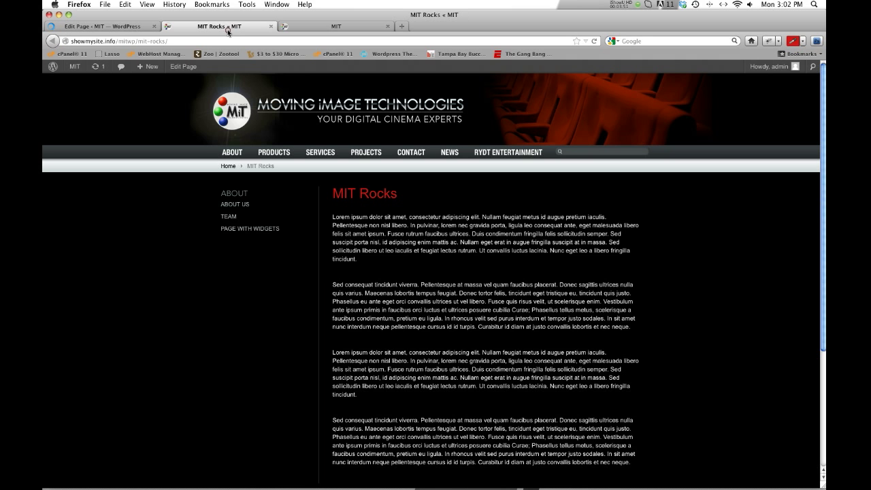
{"action": "key", "text": "super+r"}
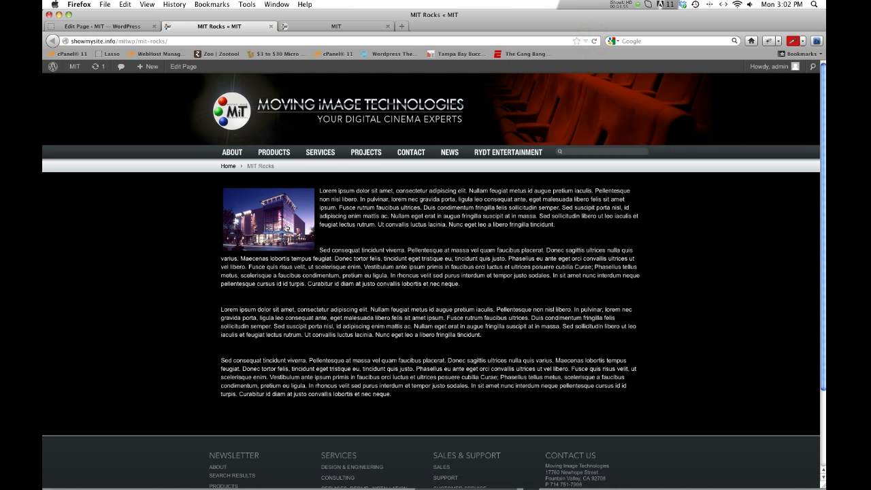
Step: Return to the page editor and add the line "Title Can Go Here" below the second paragraph
{"action": "left_click", "coordinate": [123, 25]}
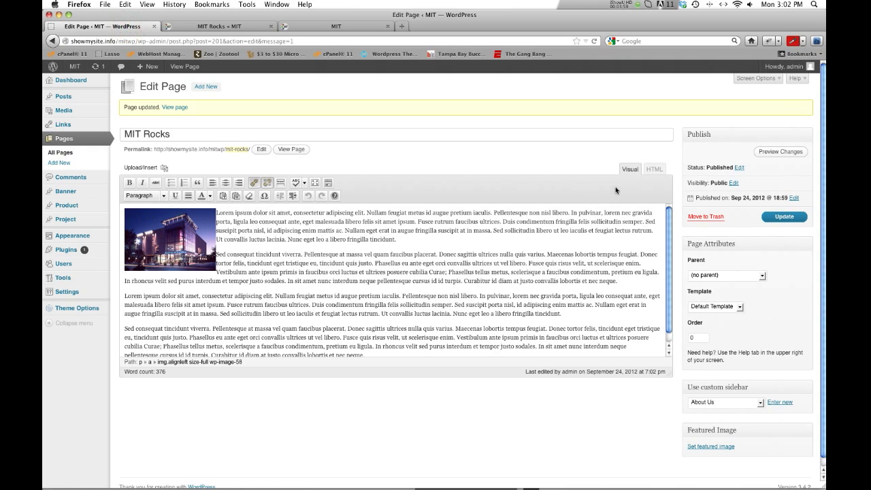
{"action": "left_click", "coordinate": [124, 215]}
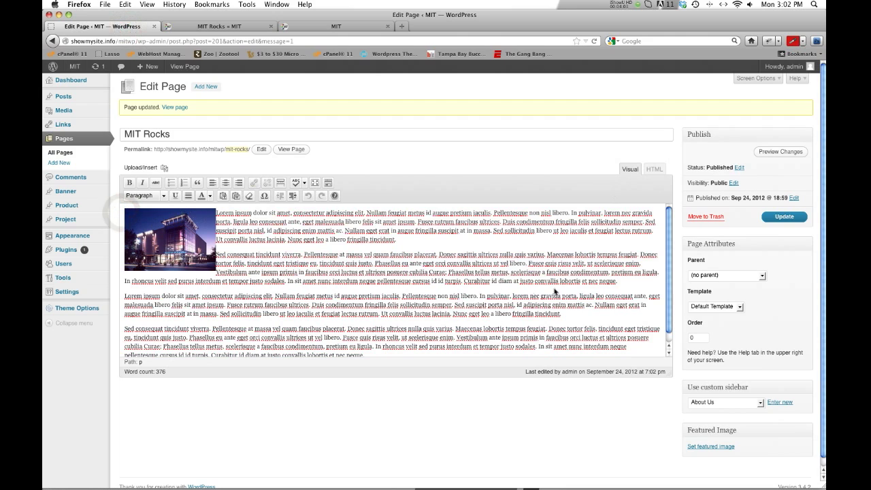
{"action": "key", "text": "Return"}
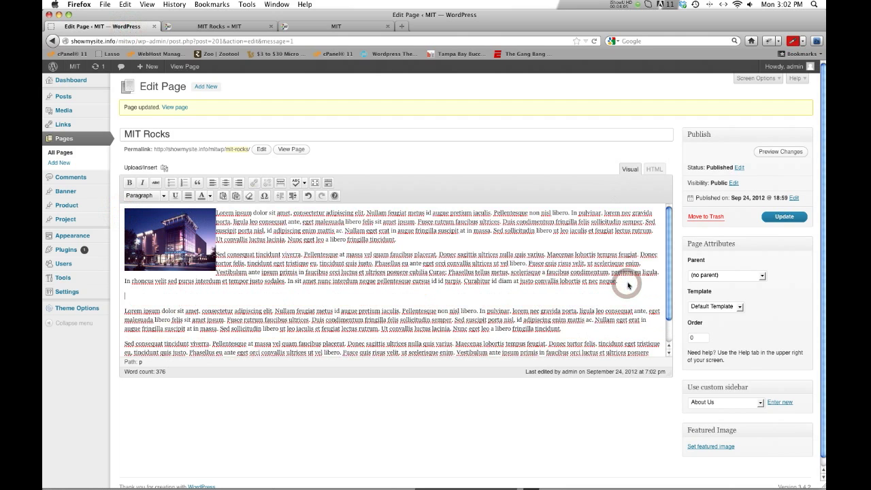
{"action": "type", "text": "Title Can Go Here"}
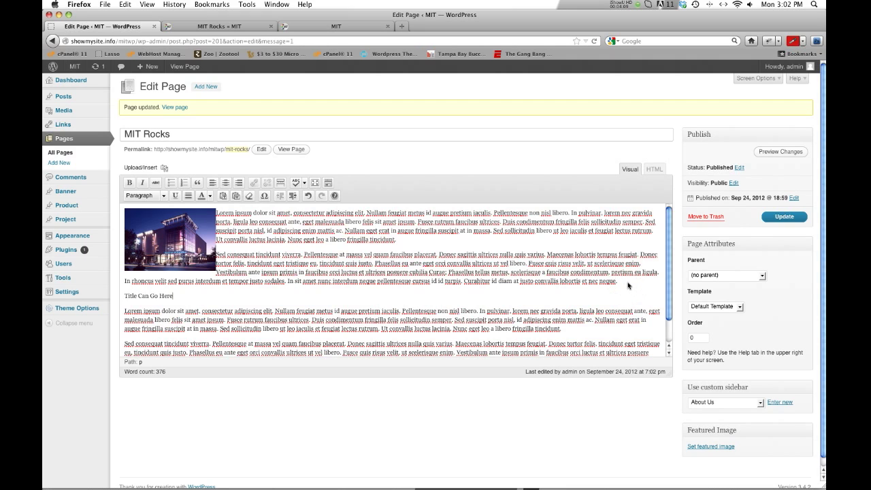
Step: Format the "Title Can Go Here" line as Heading 1
{"action": "left_click_drag", "start_coordinate": [175, 295], "coordinate": [103, 295]}
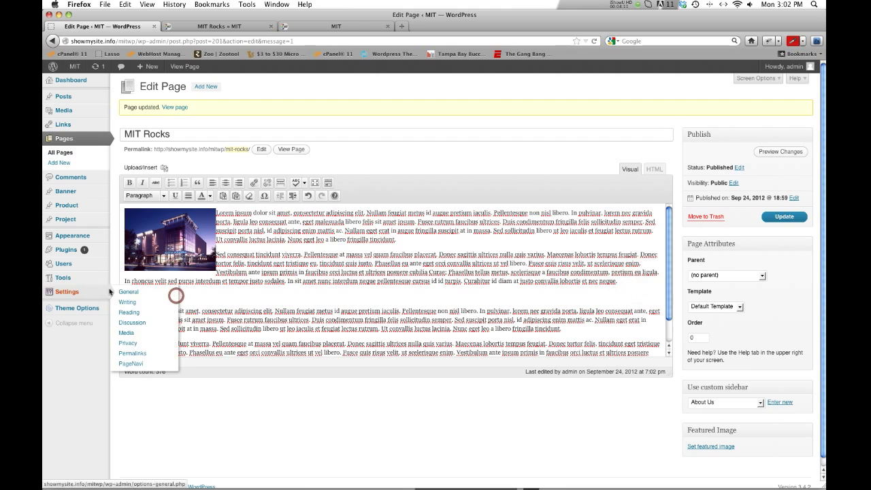
{"action": "left_click", "coordinate": [155, 195]}
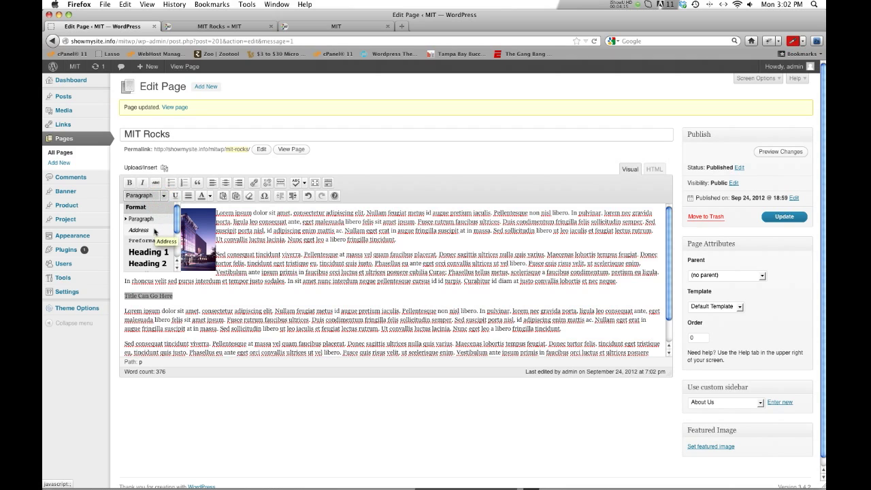
{"action": "scroll", "coordinate": [155, 234], "scroll_direction": "down", "scroll_amount": 3}
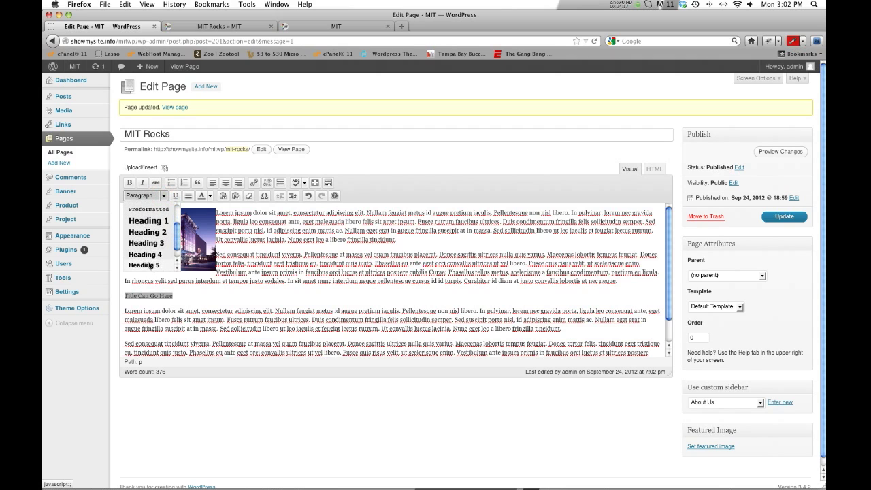
{"action": "left_click", "coordinate": [148, 221]}
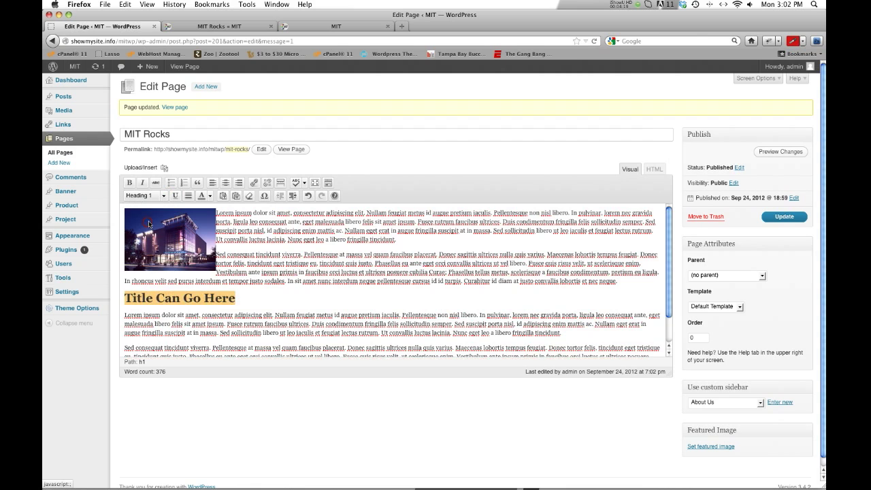
Step: Update the page and reload the live MIT Rocks page to check the new heading
{"action": "left_click", "coordinate": [783, 216]}
{"action": "left_click", "coordinate": [211, 27]}
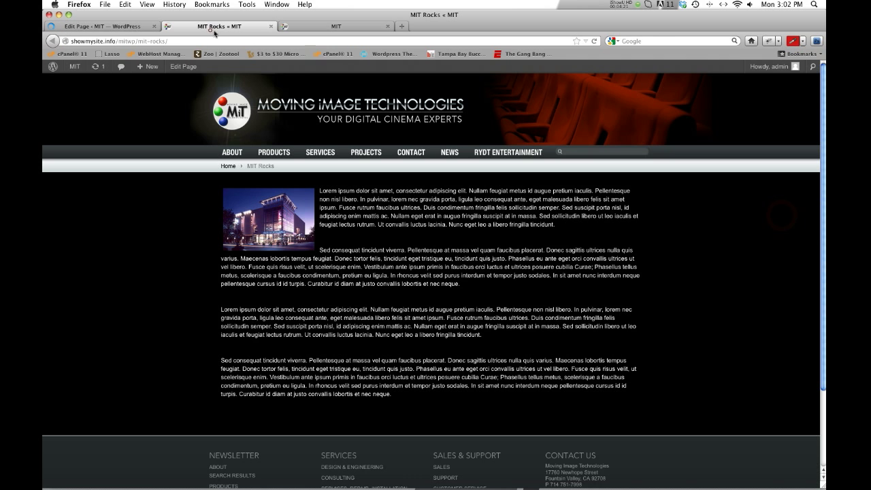
{"action": "left_click", "coordinate": [594, 41]}
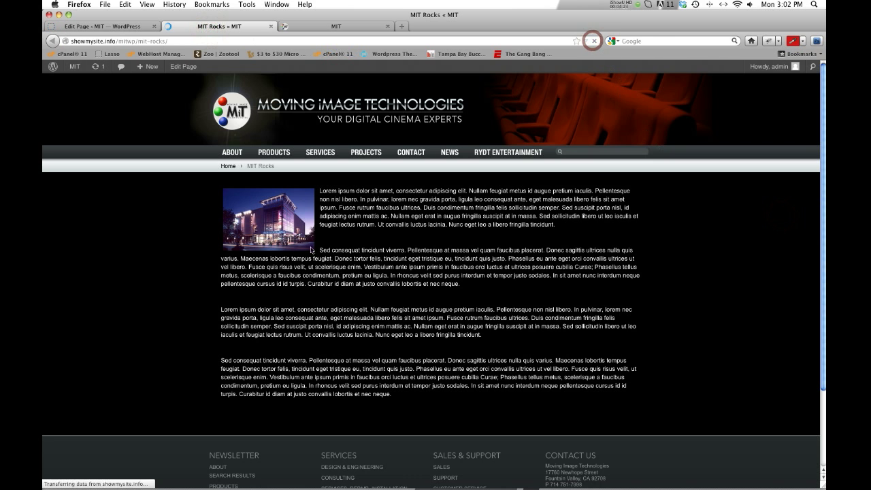
{"action": "left_click_drag", "start_coordinate": [230, 312], "coordinate": [319, 325]}
{"action": "left_click", "coordinate": [320, 325]}
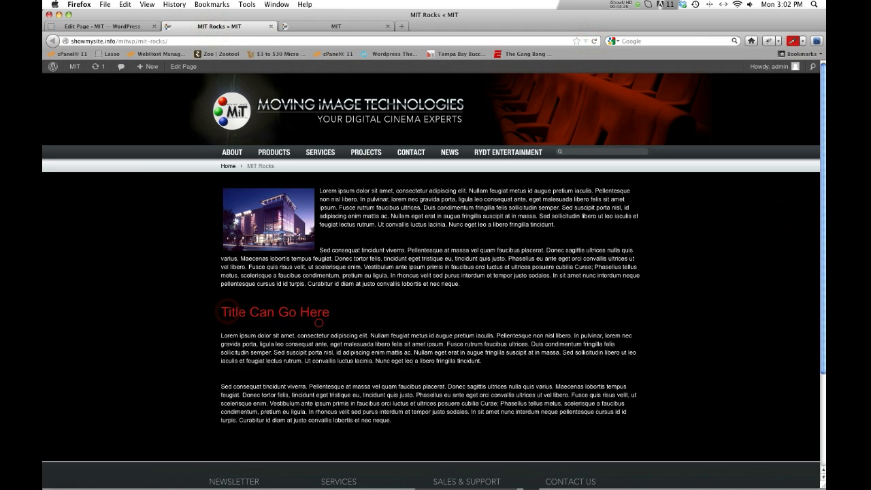
Step: Return to the MIT Rocks page editor and place the cursor in the second paragraph
{"action": "left_click", "coordinate": [128, 26]}
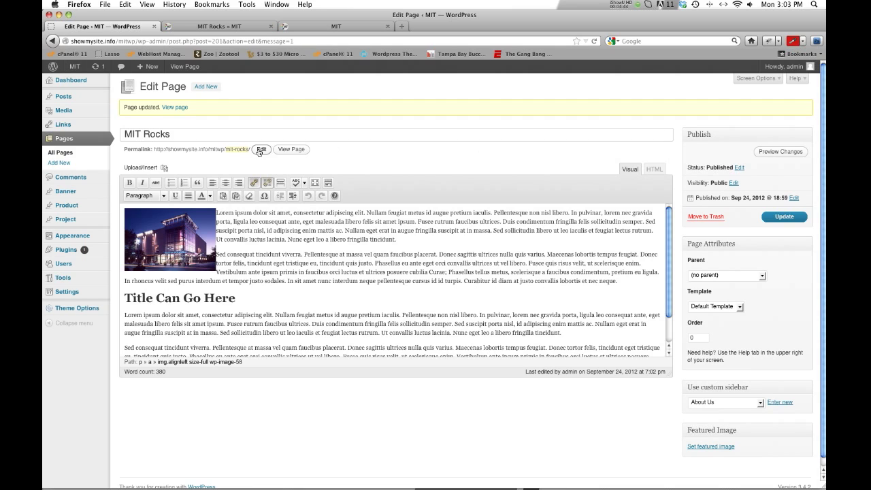
{"action": "mouse_move", "coordinate": [65, 228]}
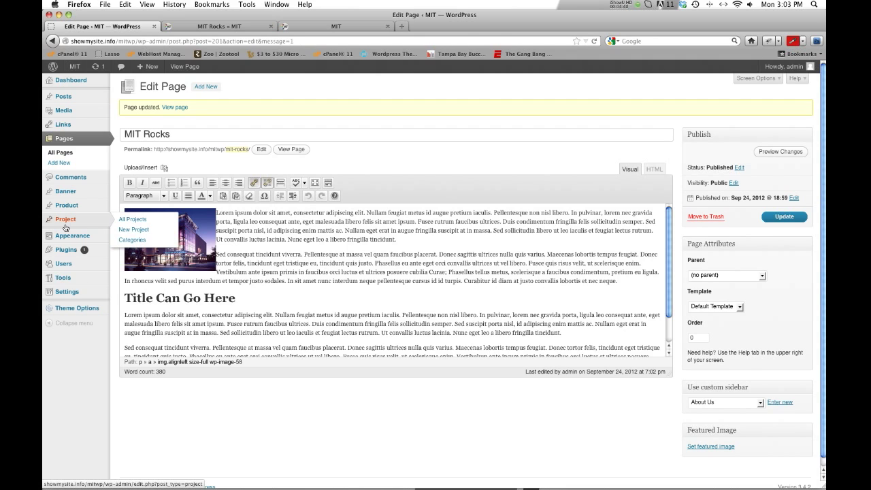
{"action": "left_click", "coordinate": [266, 263]}
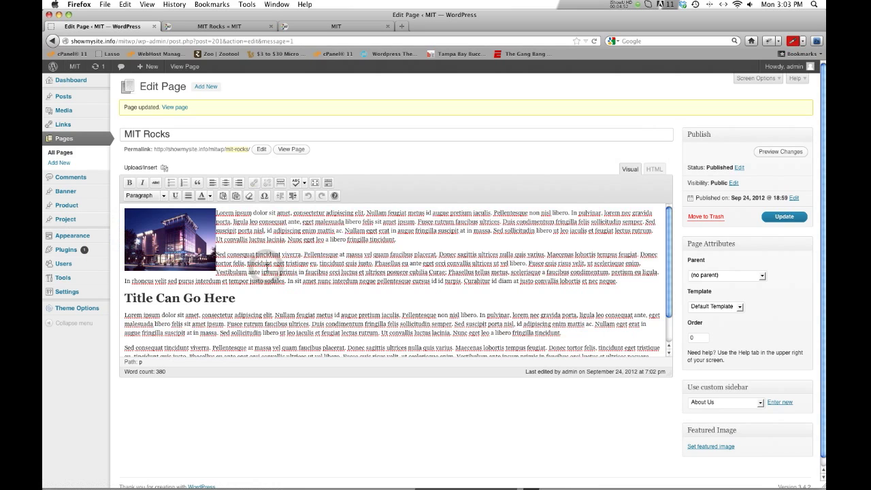